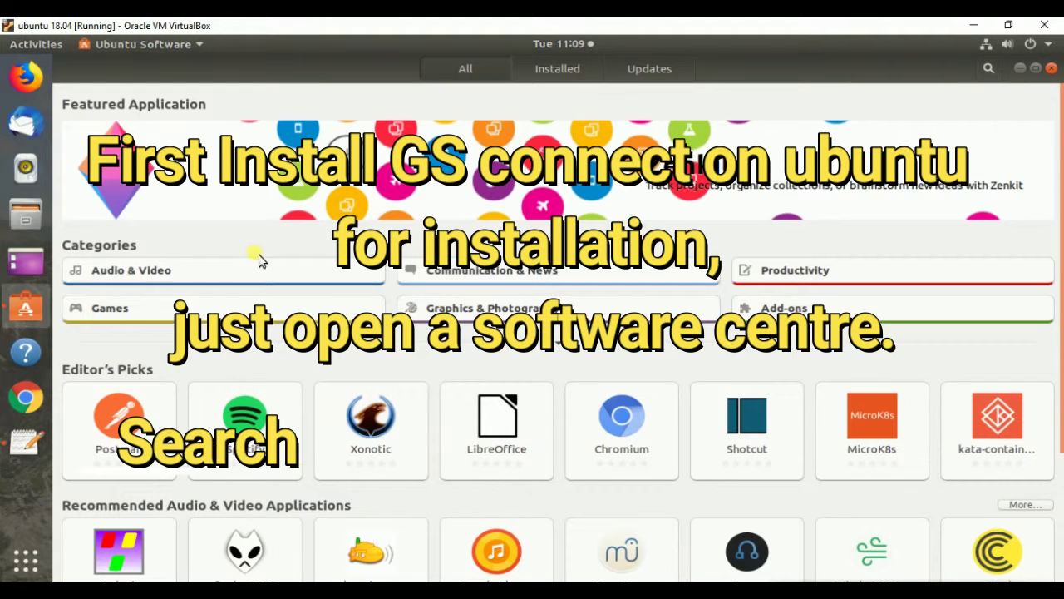
Step: Search the software catalogue for "gsconnect" and open the GSConnect extension's details page
click(989, 69)
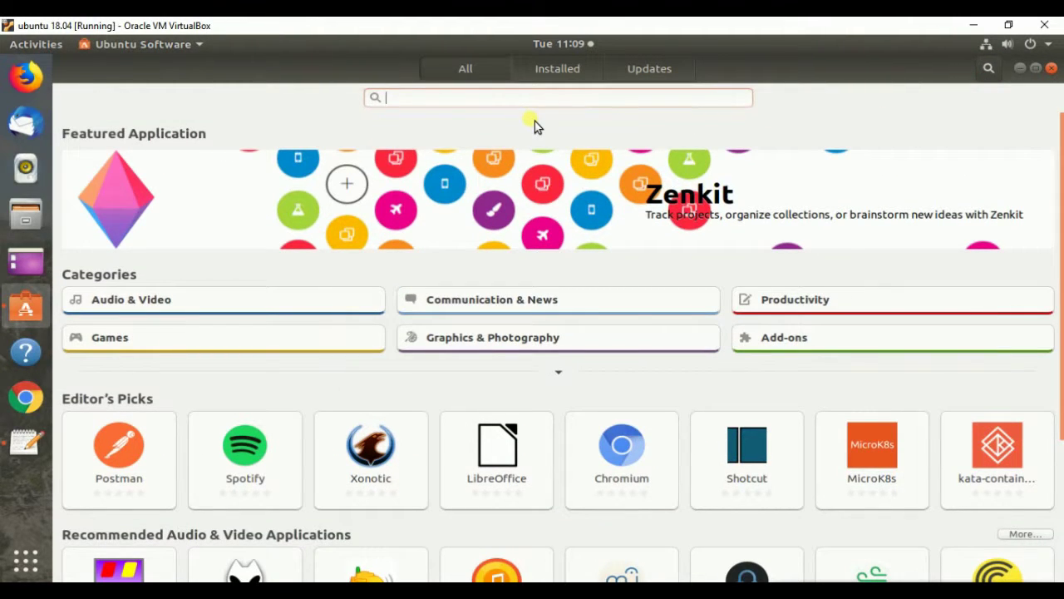
text(gsc)
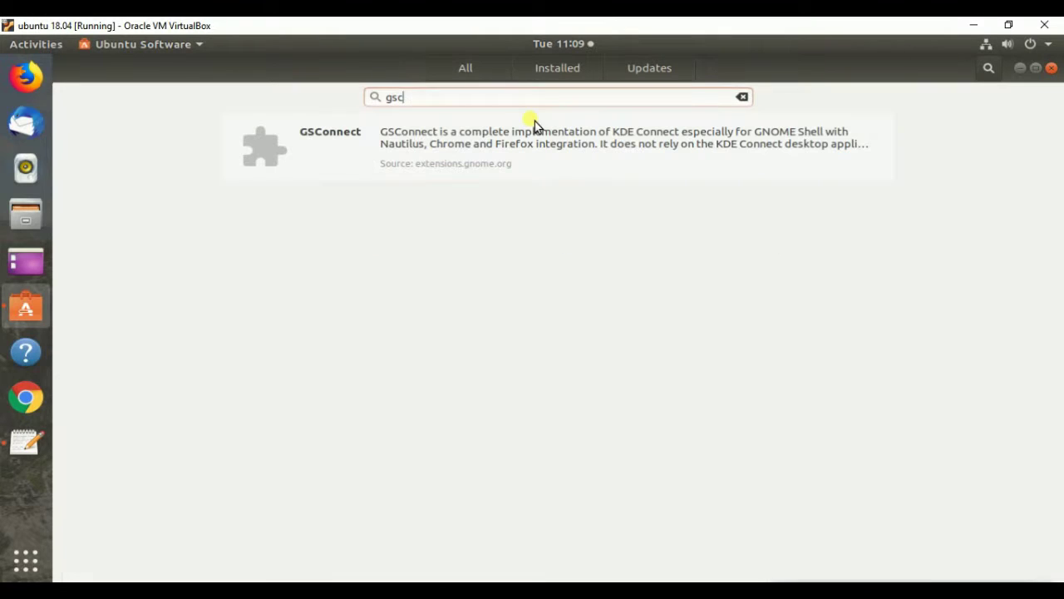
text(onnect)
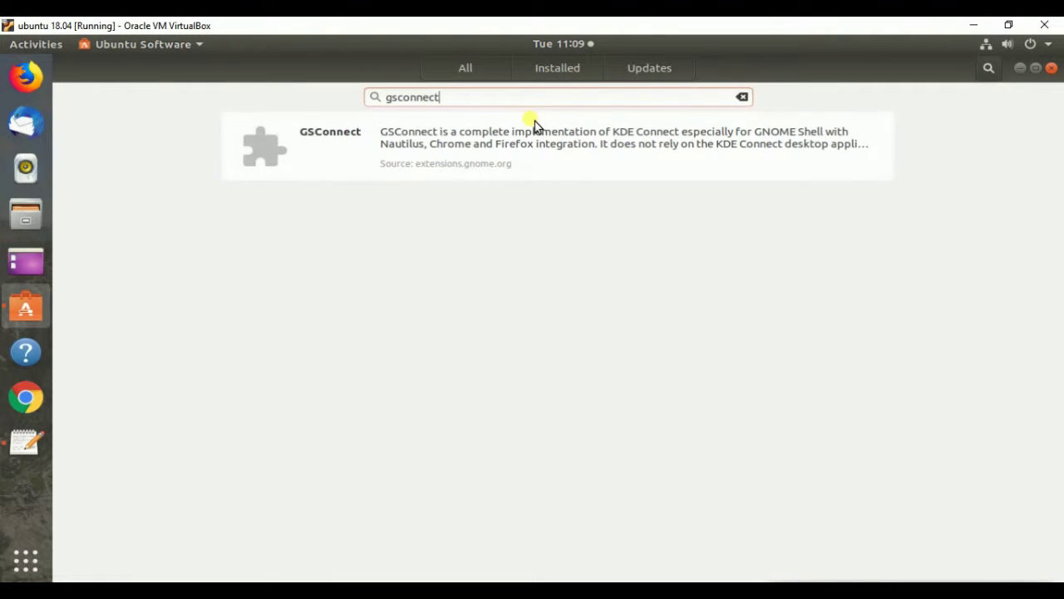
click(472, 154)
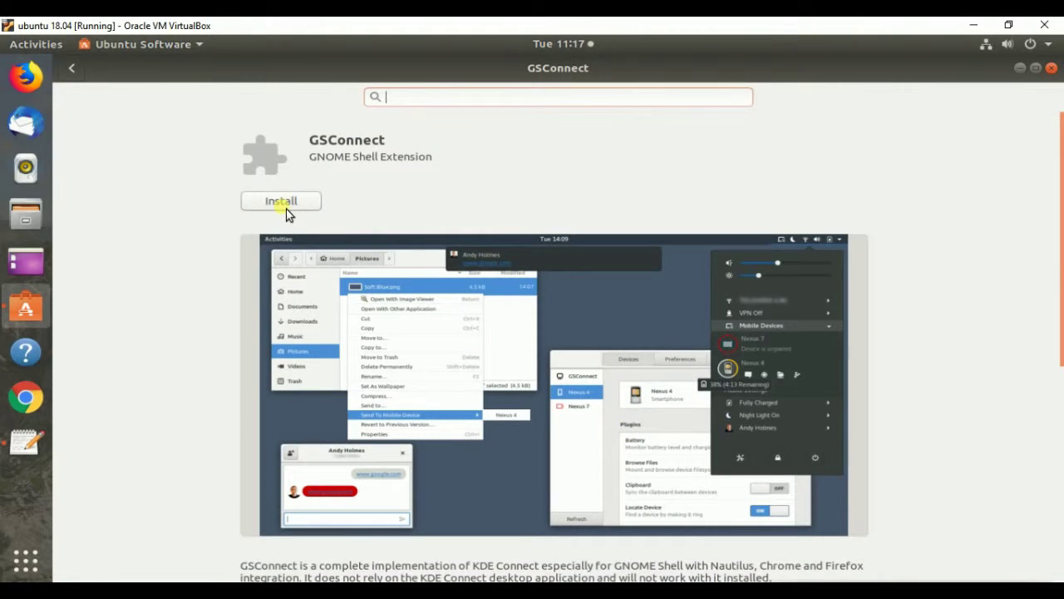
Step: Install the GSConnect GNOME Shell extension from extensions.gnome.org and open its general settings
click(281, 201)
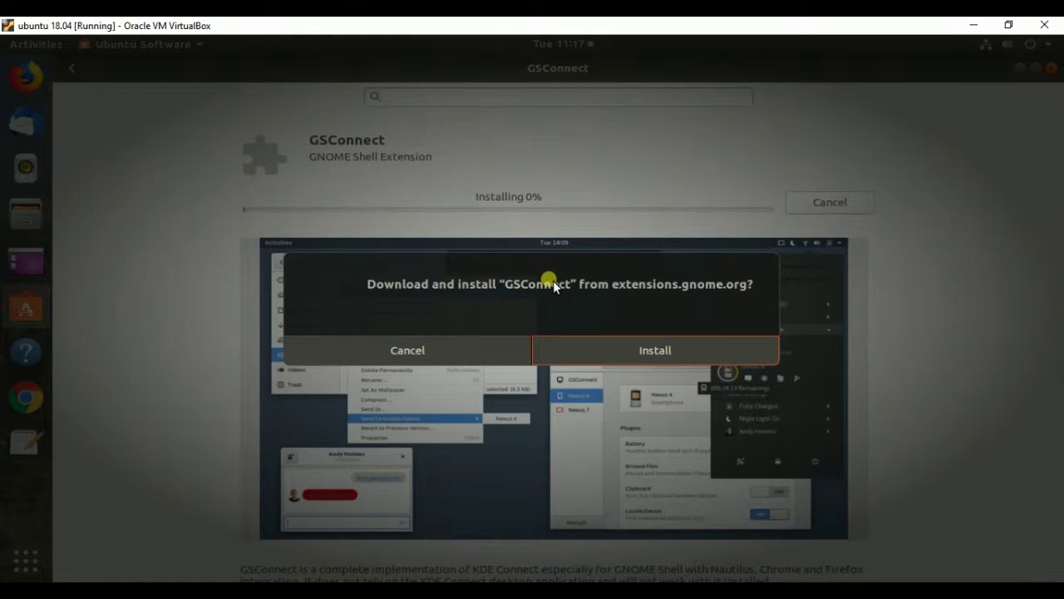
click(657, 350)
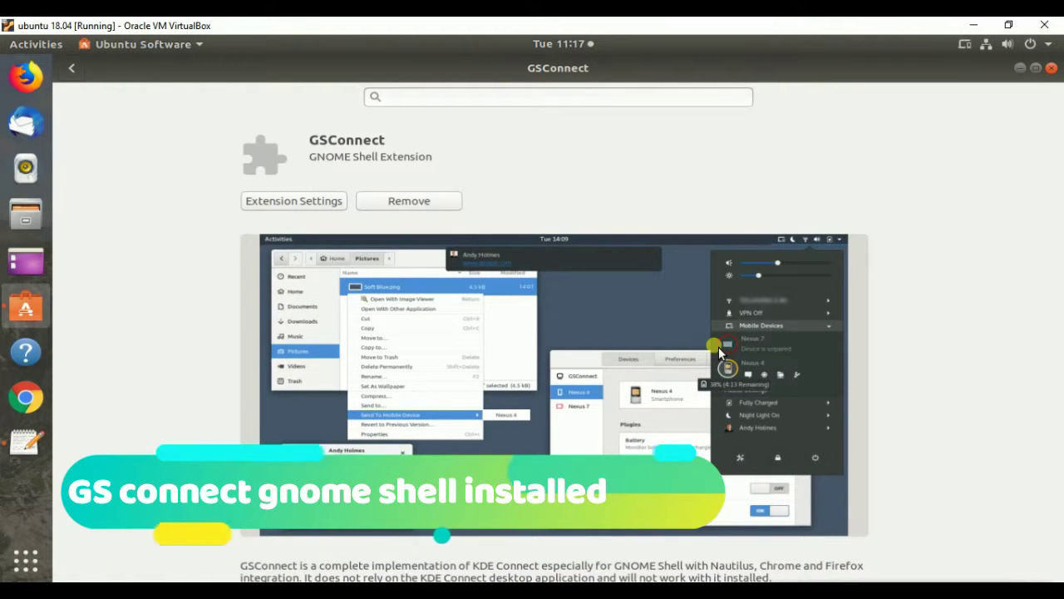
click(287, 202)
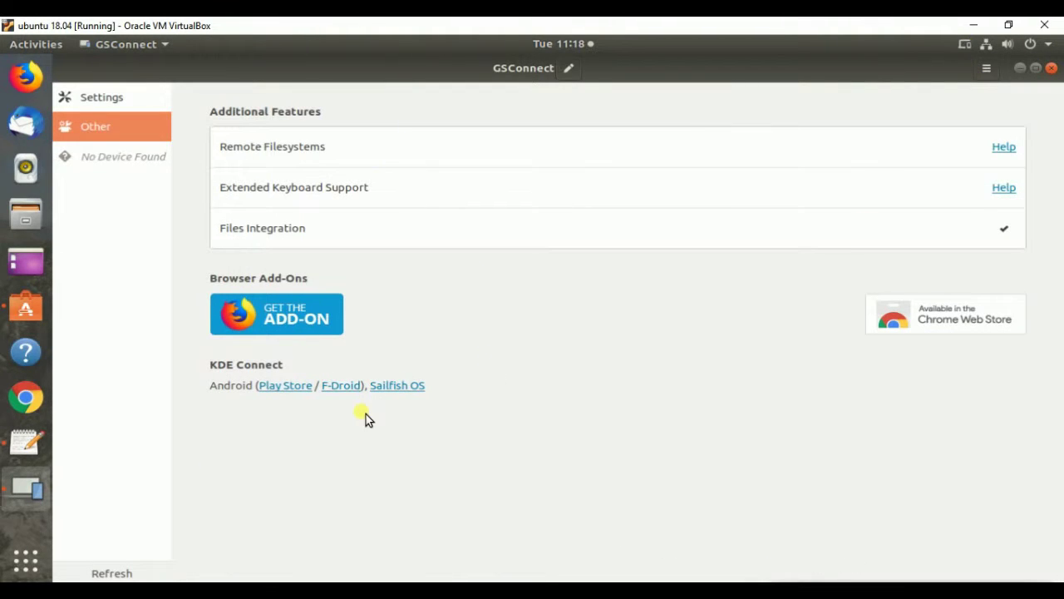
click(99, 97)
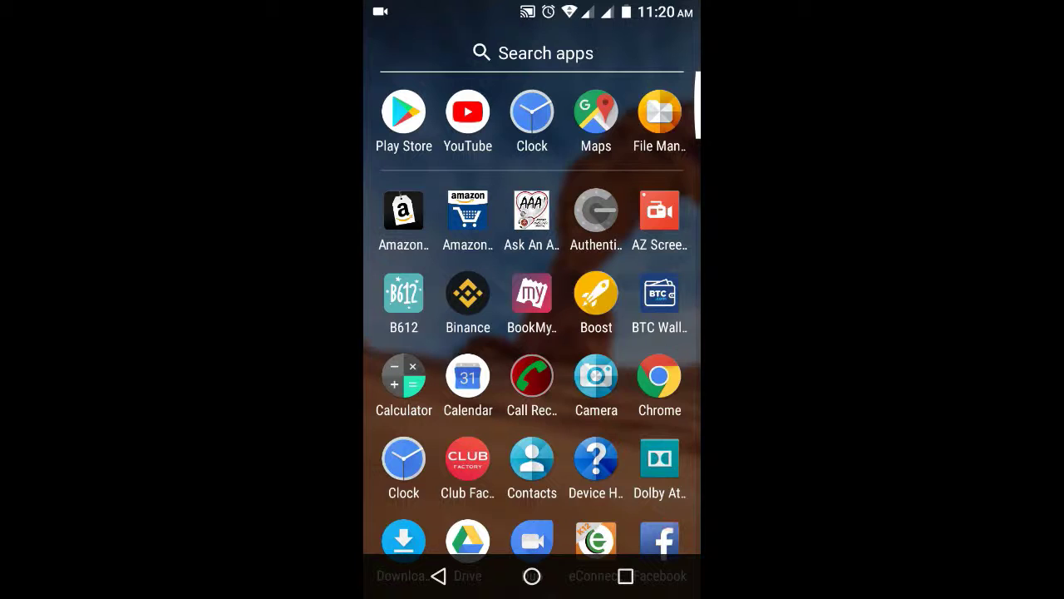
Step: On the phone, find KDE Connect in the Play Store by searching for "kde" and install it
click(404, 111)
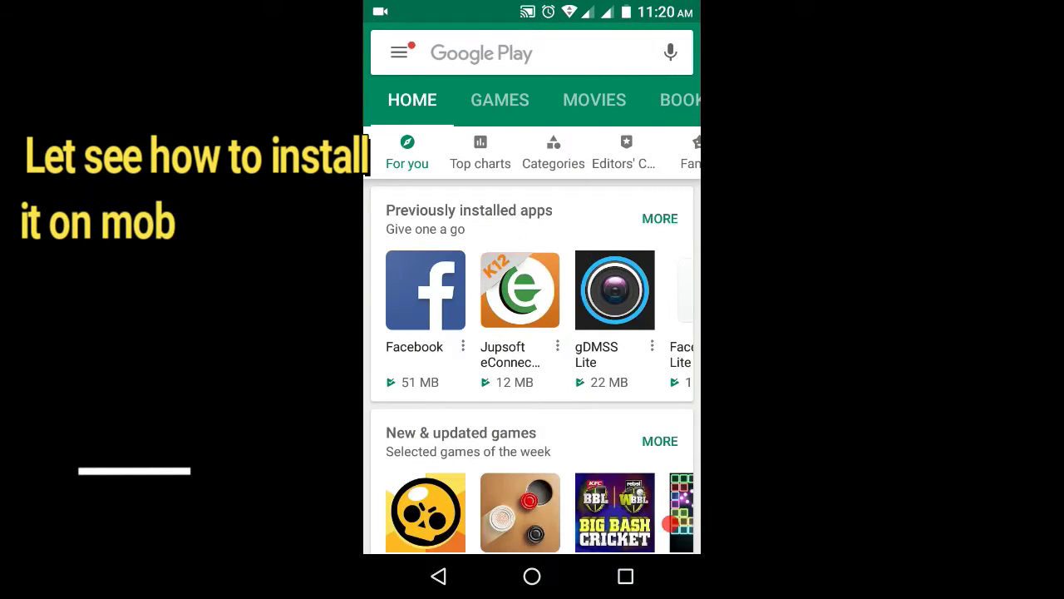
click(505, 53)
text(kde)
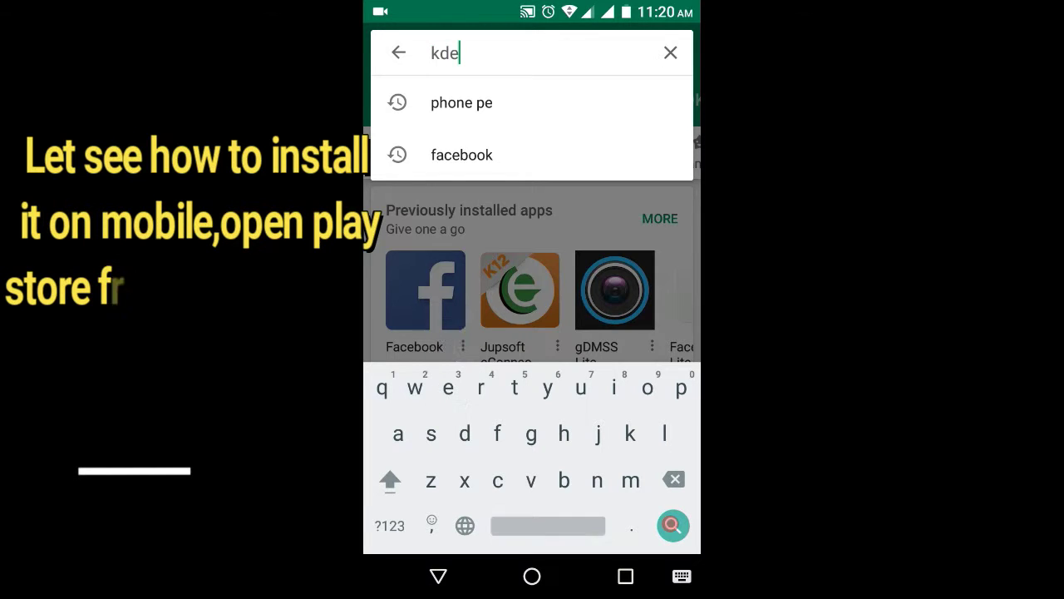
click(474, 102)
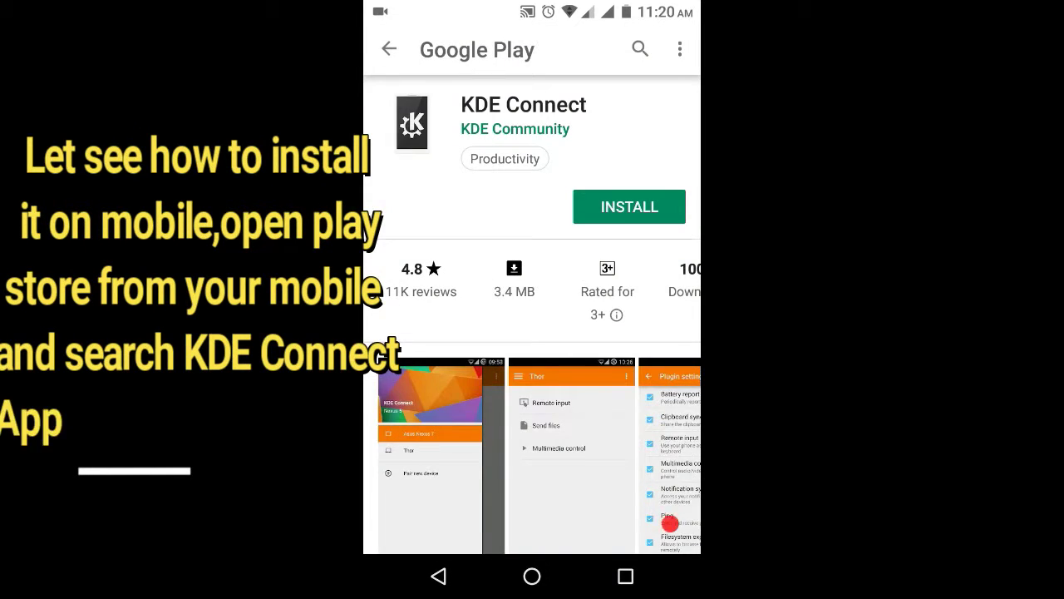
click(628, 207)
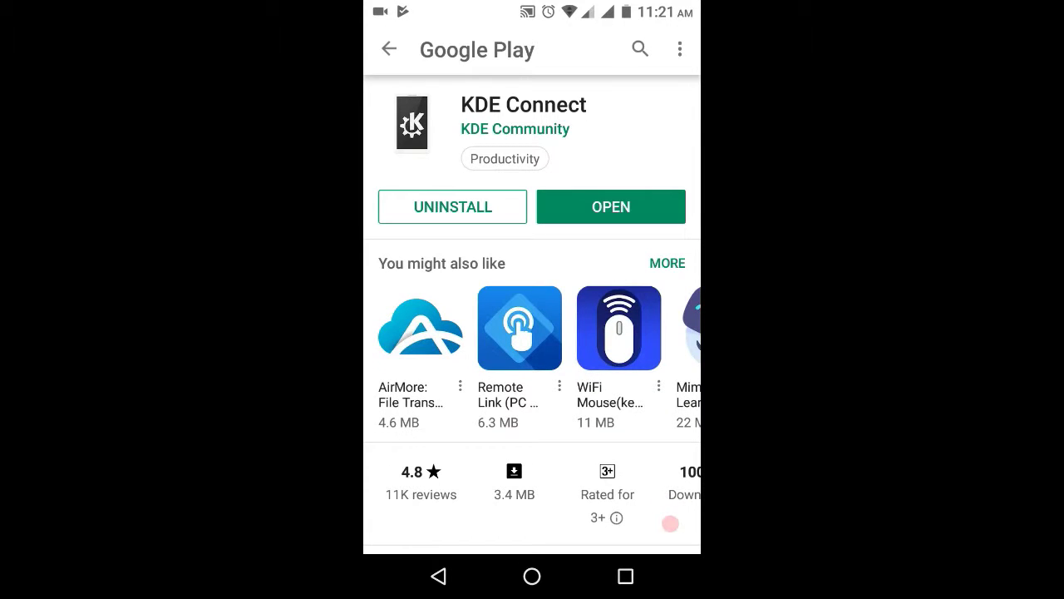
Step: Launch KDE Connect on the phone, request pairing with the GSConnect device and accept the request on the Ubuntu desktop
click(611, 207)
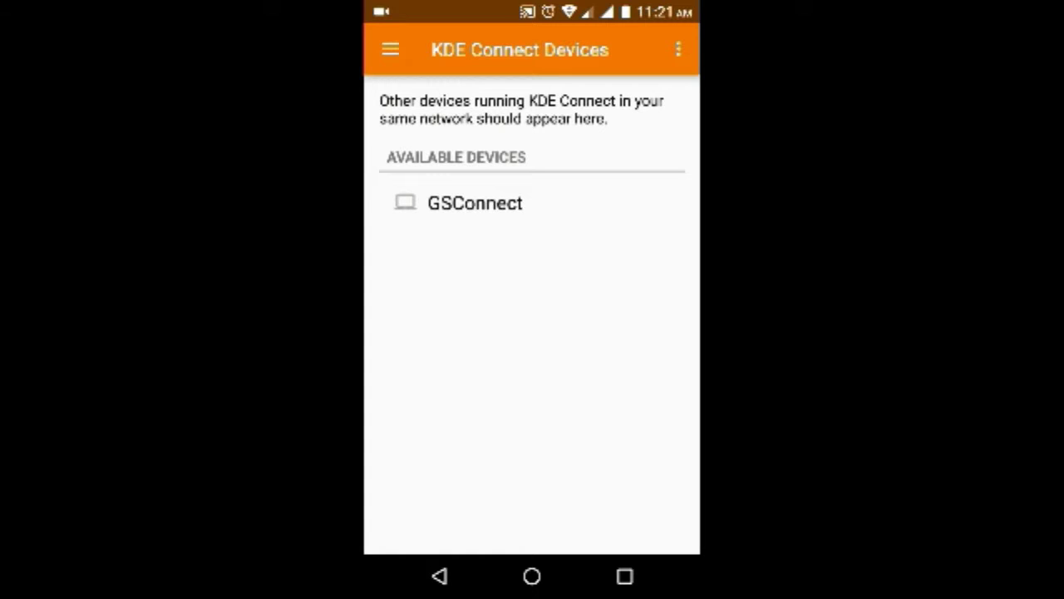
click(475, 203)
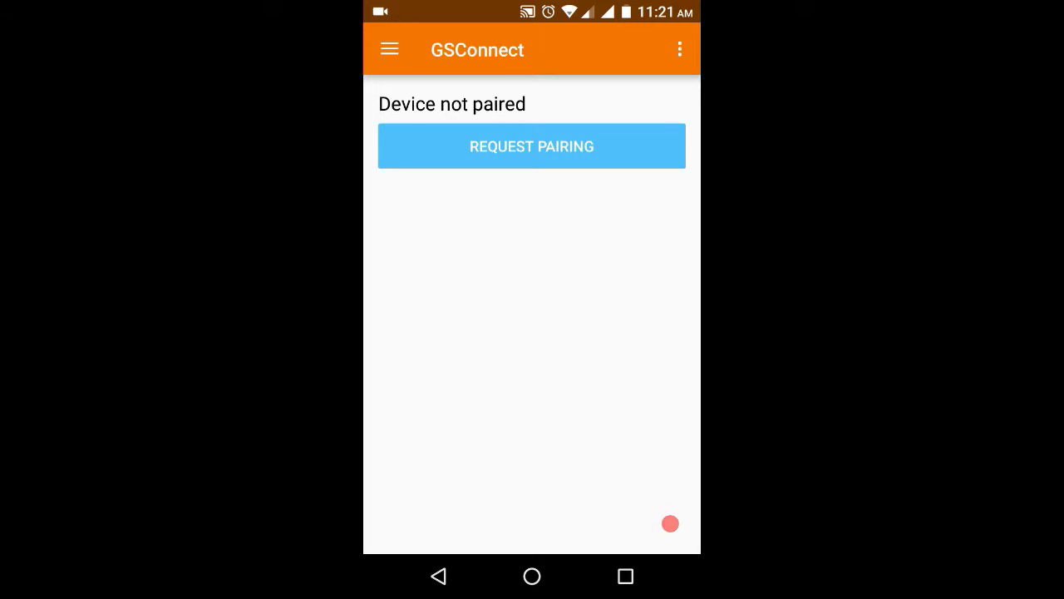
click(532, 147)
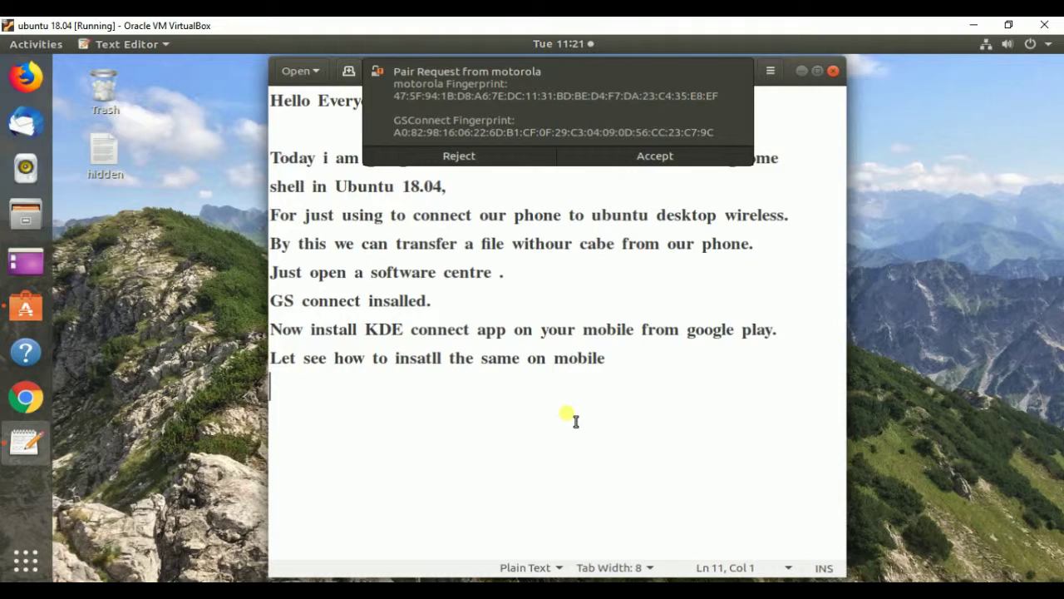
click(656, 159)
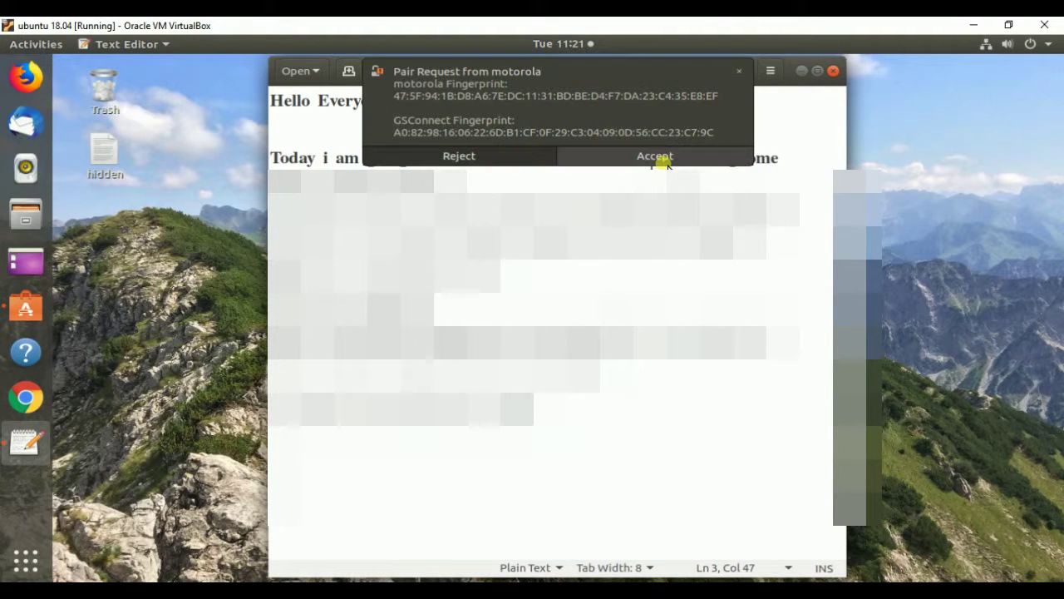
click(670, 158)
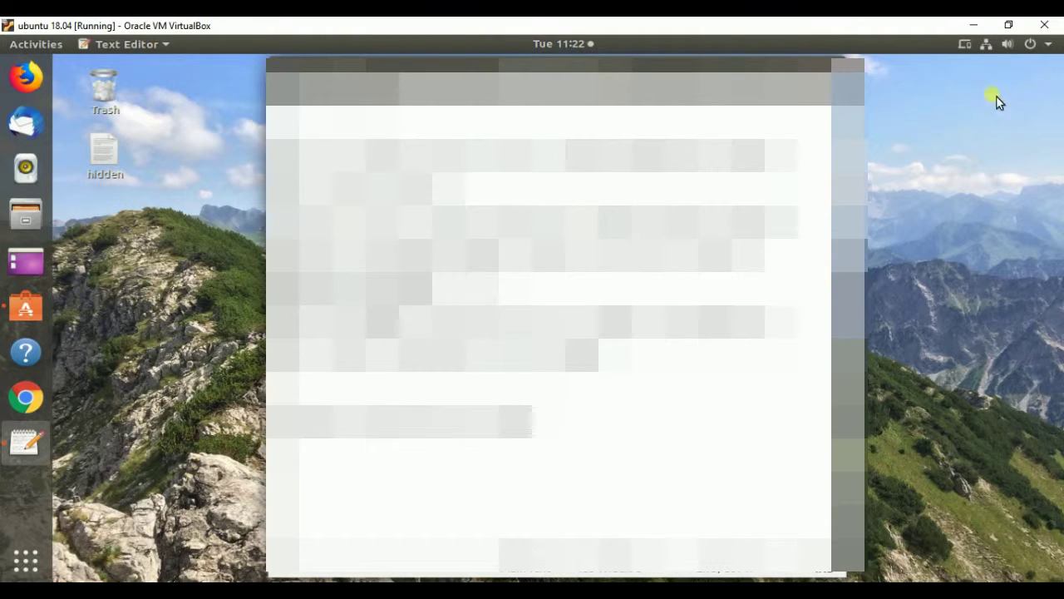
Step: Expand the paired motorola phone's options on the Ubuntu desktop and open its mobile settings
click(973, 47)
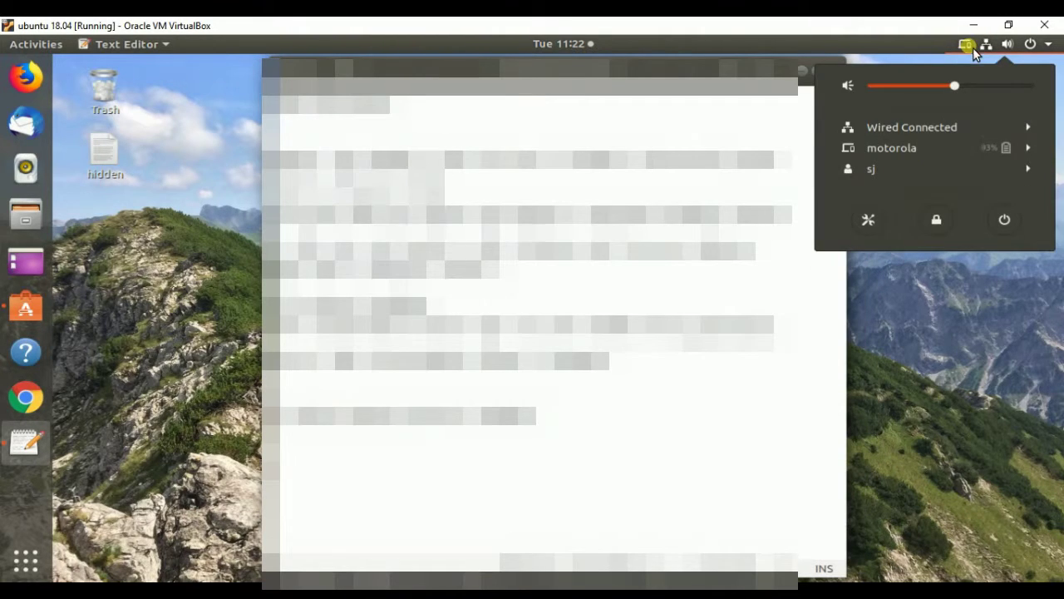
click(867, 148)
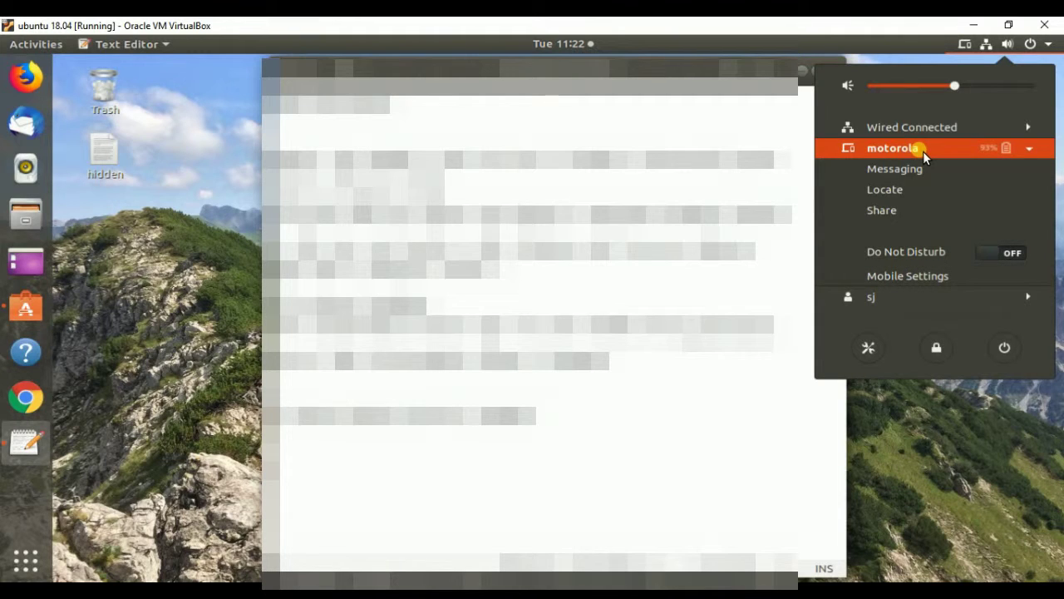
click(978, 151)
click(978, 150)
click(904, 279)
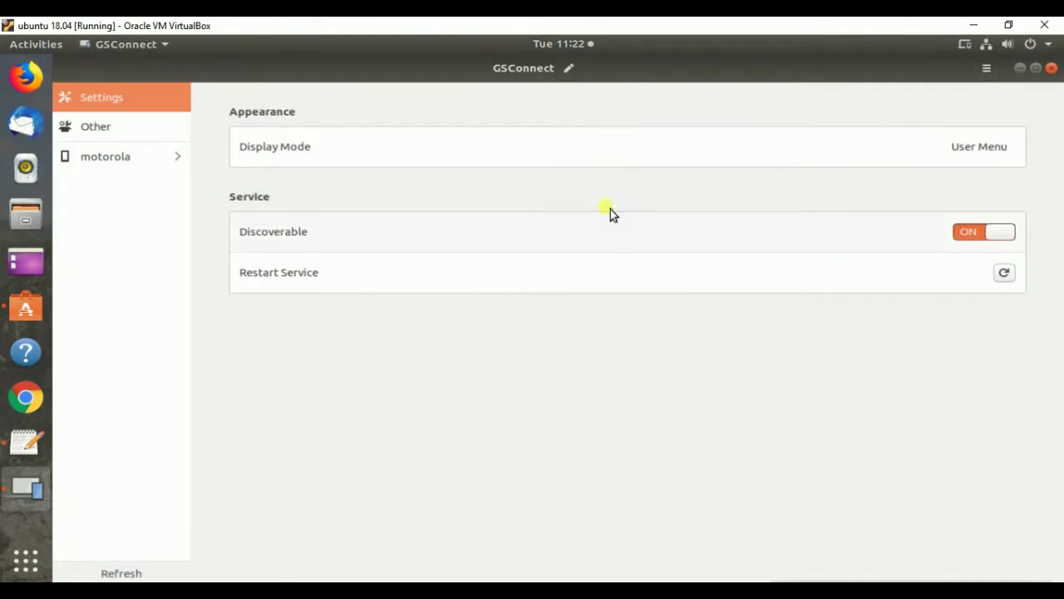
Step: Review the motorola device's Sharing, Commands, Notifications, Telephony, Keyboard Shortcuts and Advanced settings, then return to the device list
click(105, 158)
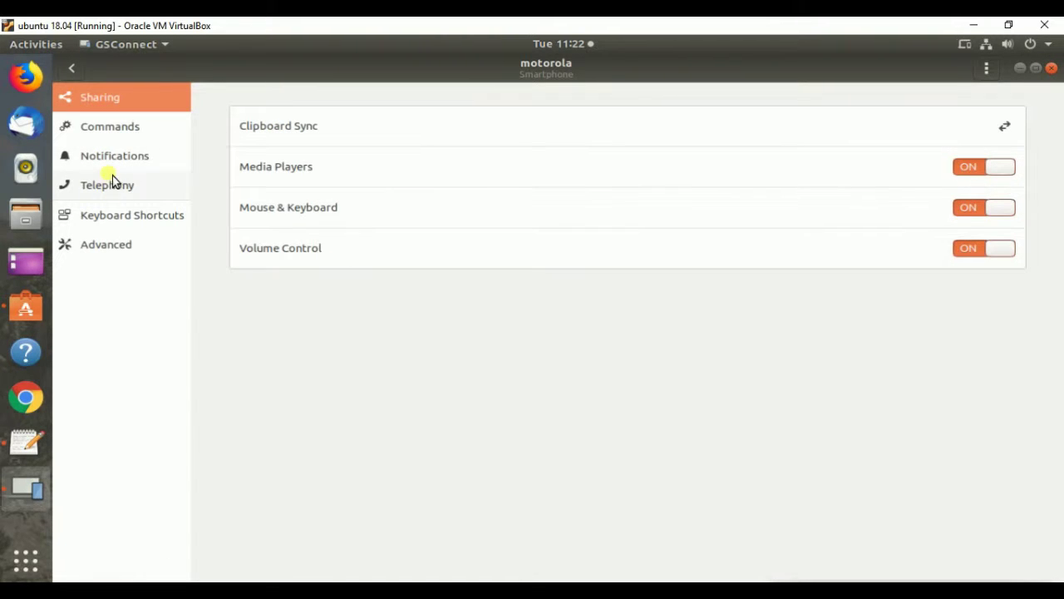
click(119, 127)
click(130, 160)
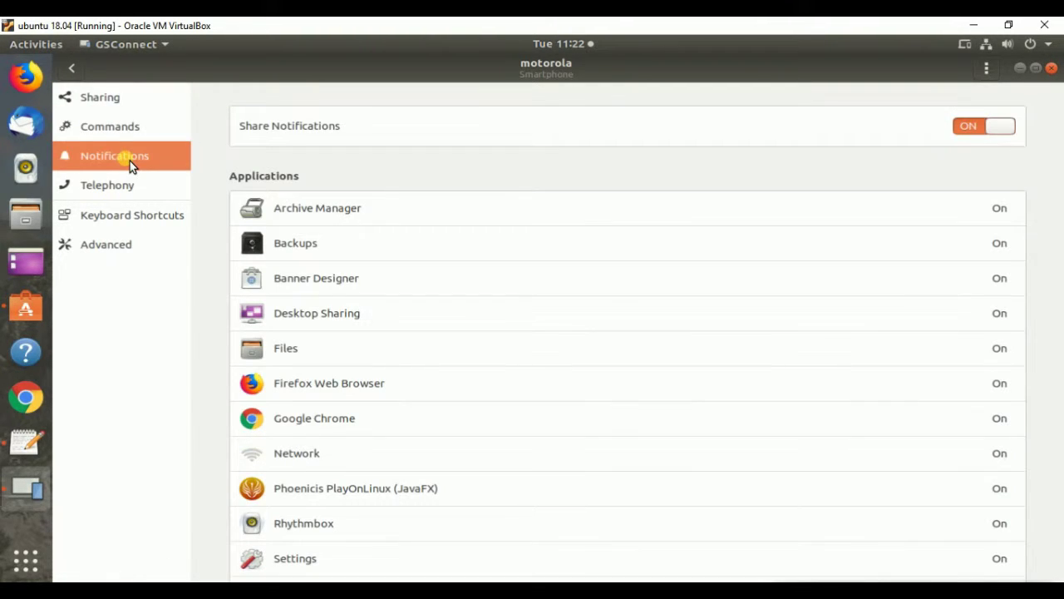
click(122, 184)
click(124, 218)
click(125, 250)
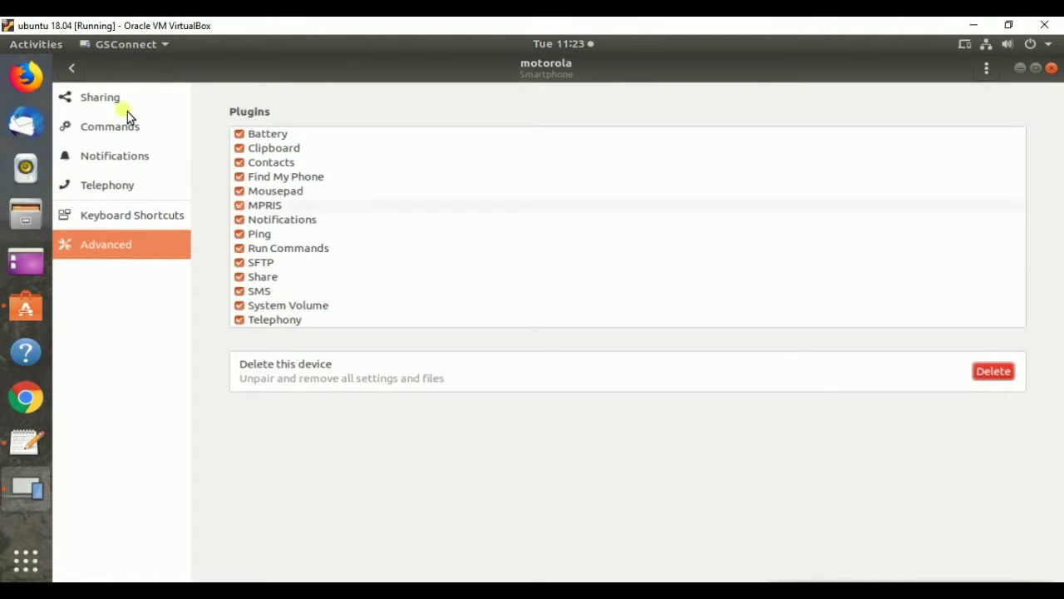
click(71, 68)
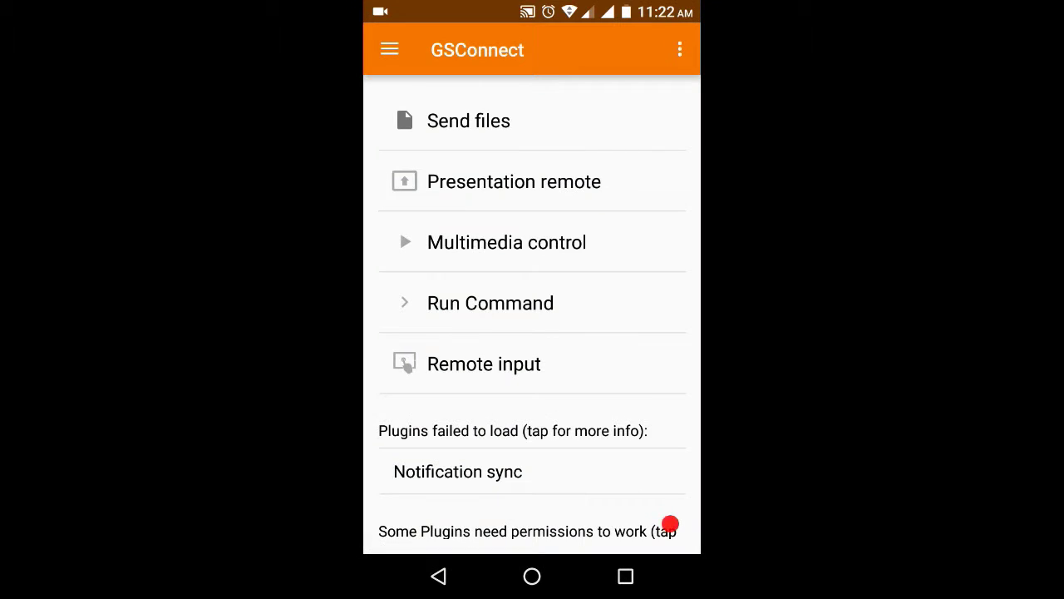
Step: Send the image IMG-20181218-WA0000.jpg from the phone to the Ubuntu desktop through KDE Connect
scroll(532, 316, down, 5)
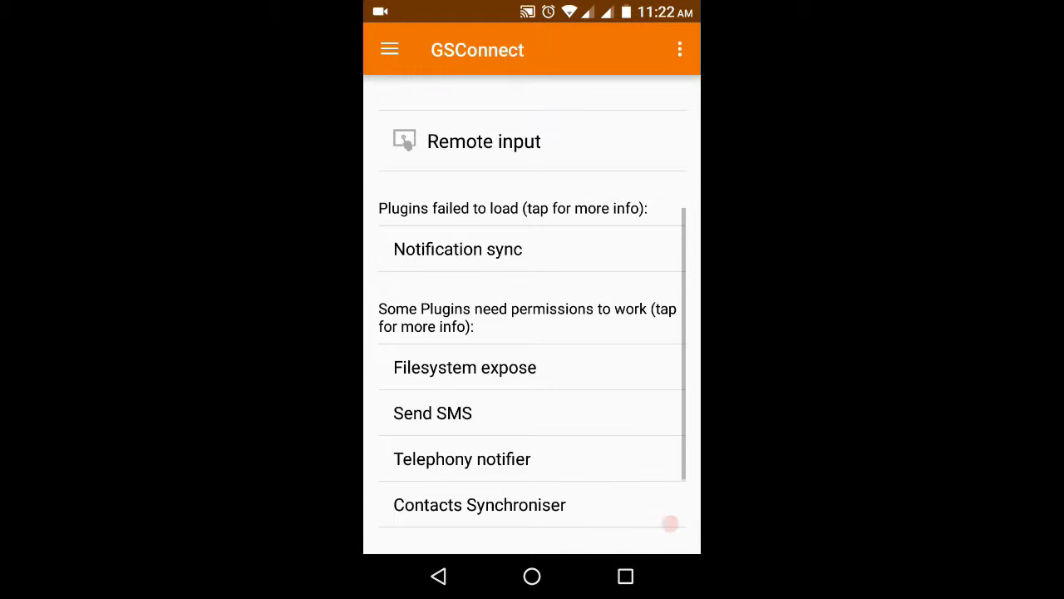
scroll(532, 316, up, 5)
scroll(533, 316, down, 3)
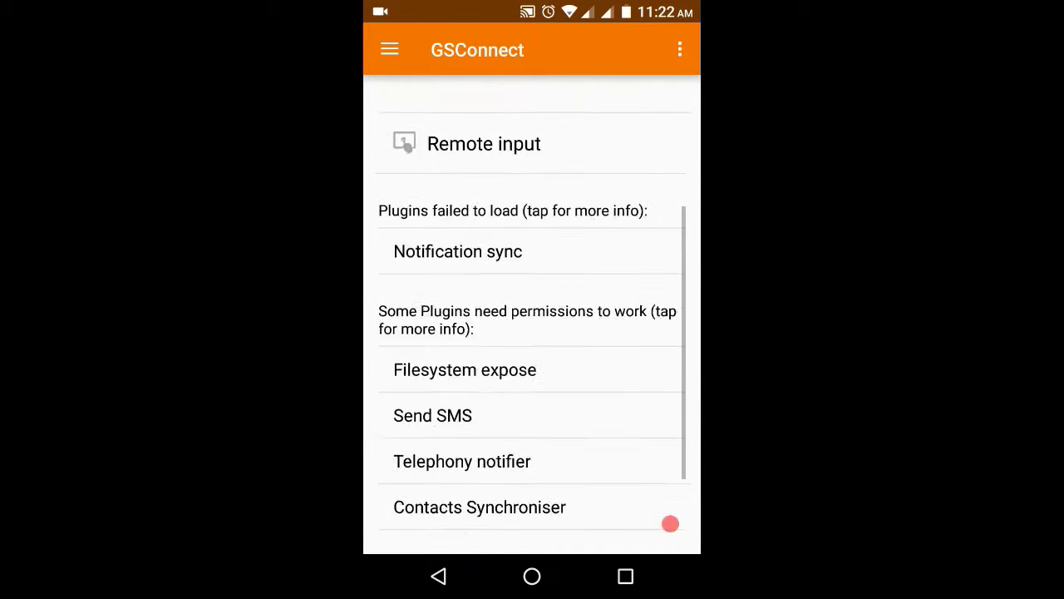
scroll(532, 316, up, 2)
scroll(533, 316, up, 2)
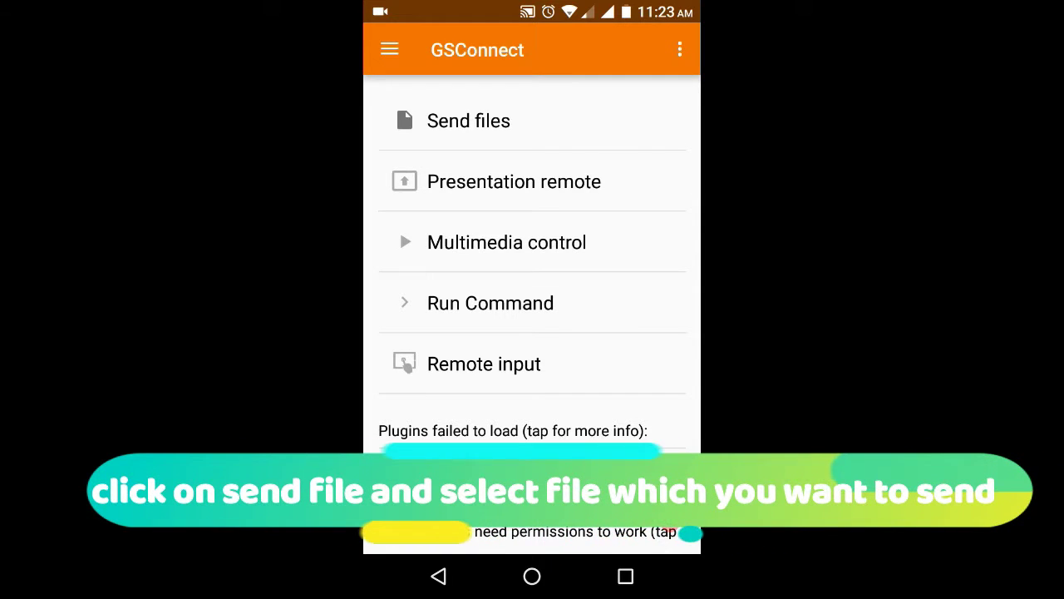
click(468, 120)
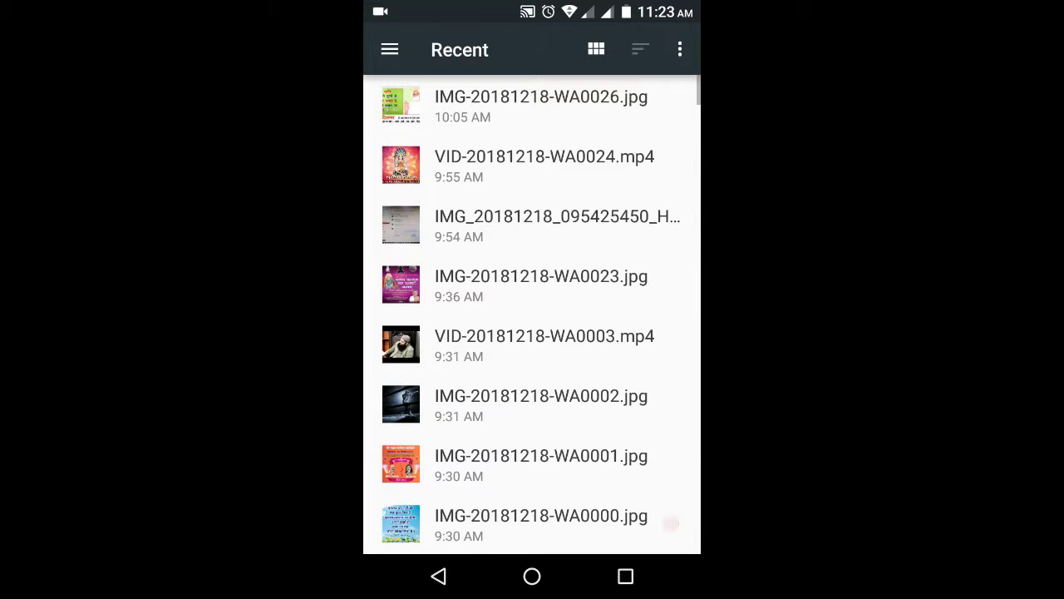
scroll(670, 522, down, 3)
scroll(670, 522, down, 1)
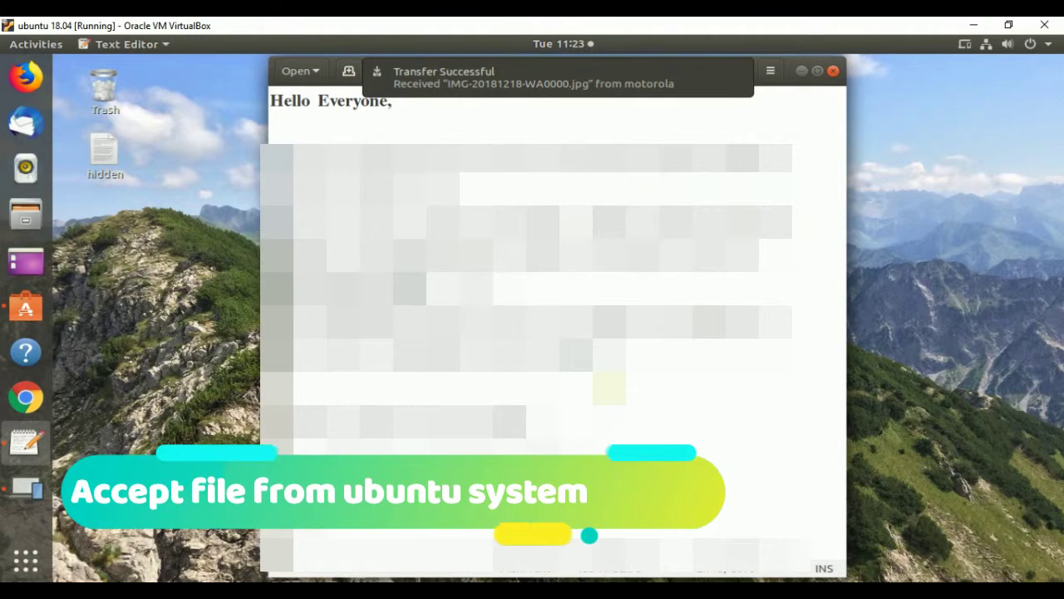
Step: Open the Downloads folder holding the received file, view IMG-20181218-WA0000.jpg and close the image
mouse_move(585, 56)
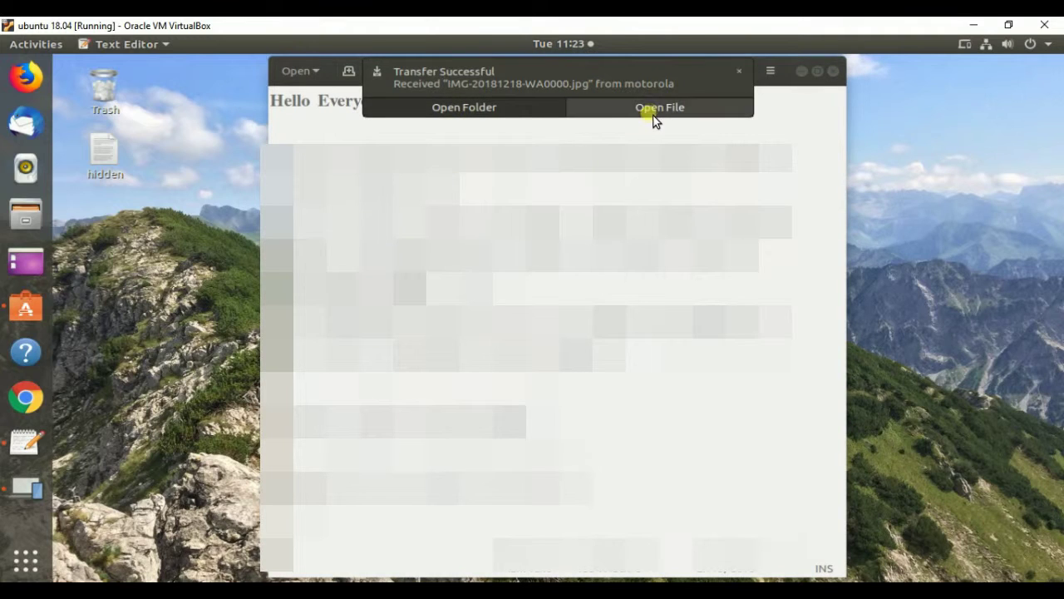
click(488, 108)
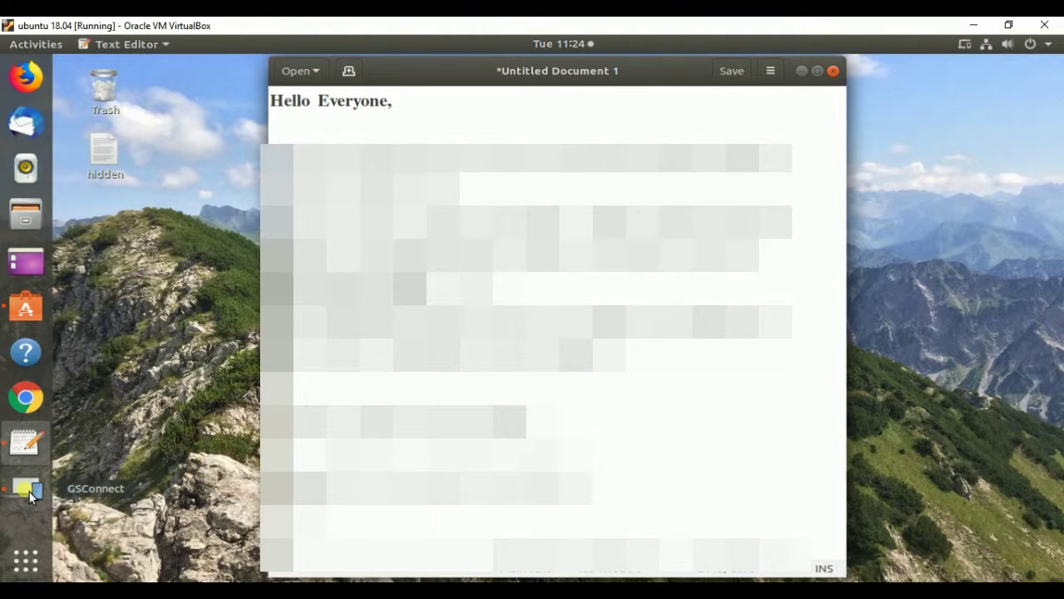
key(super+4)
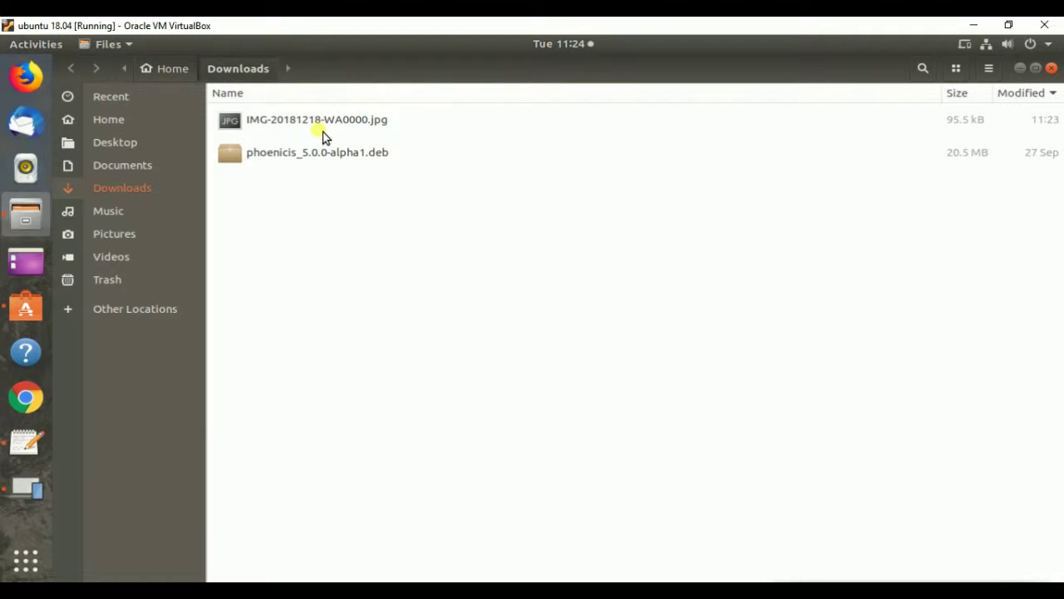
double_click(323, 127)
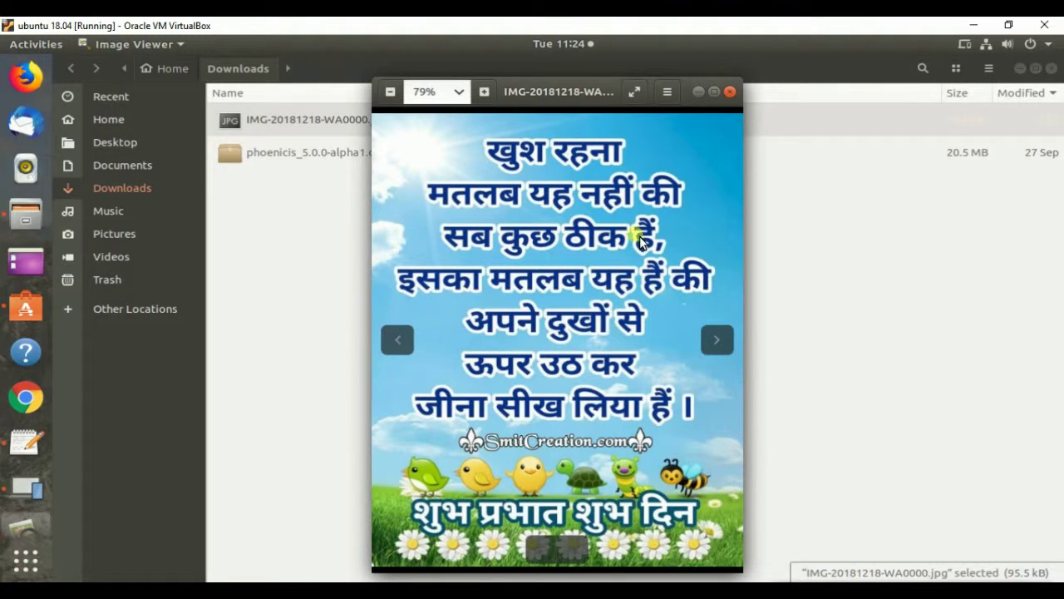
click(732, 92)
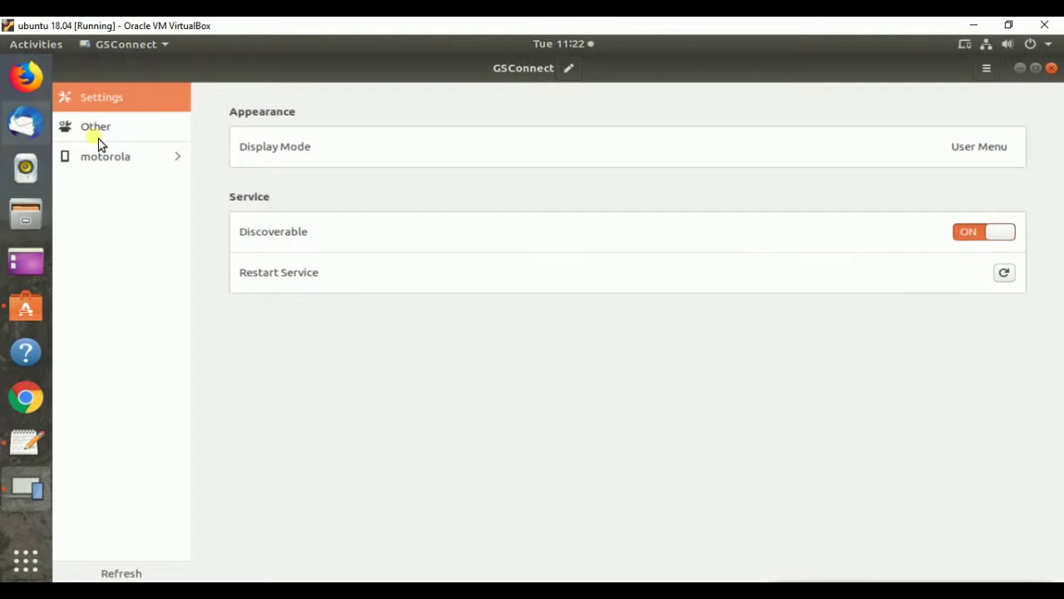
Step: Examine the motorola phone's GSConnect options page by page, from Sharing through to the Advanced plugin list
click(106, 160)
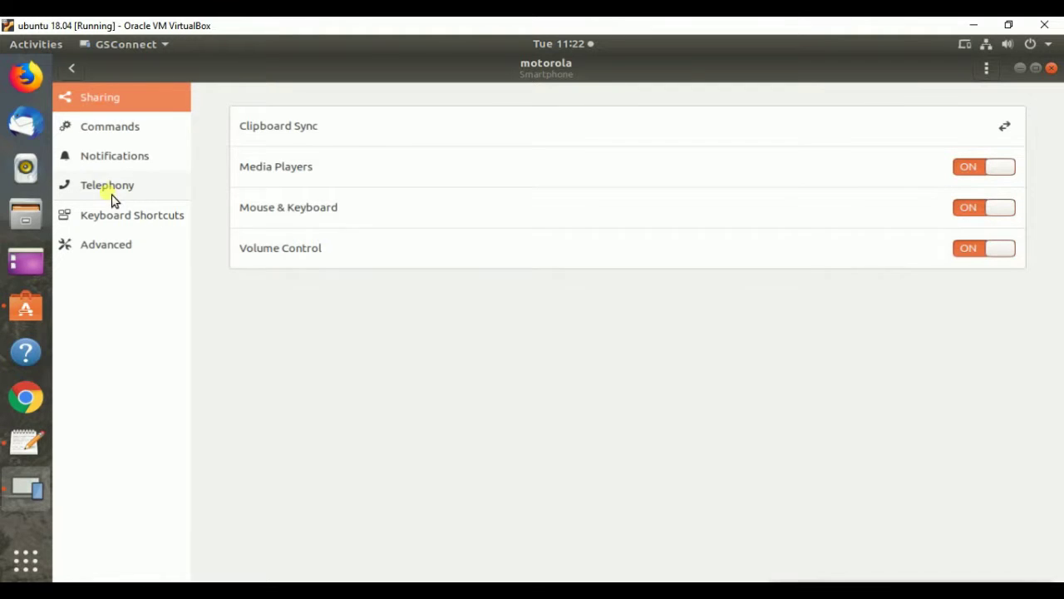
click(131, 132)
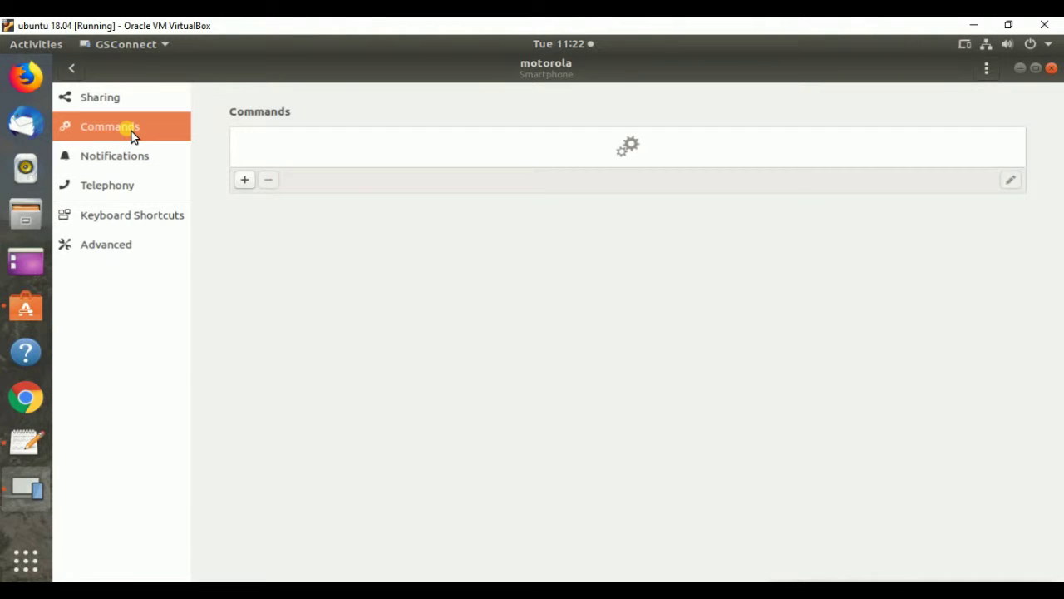
click(130, 161)
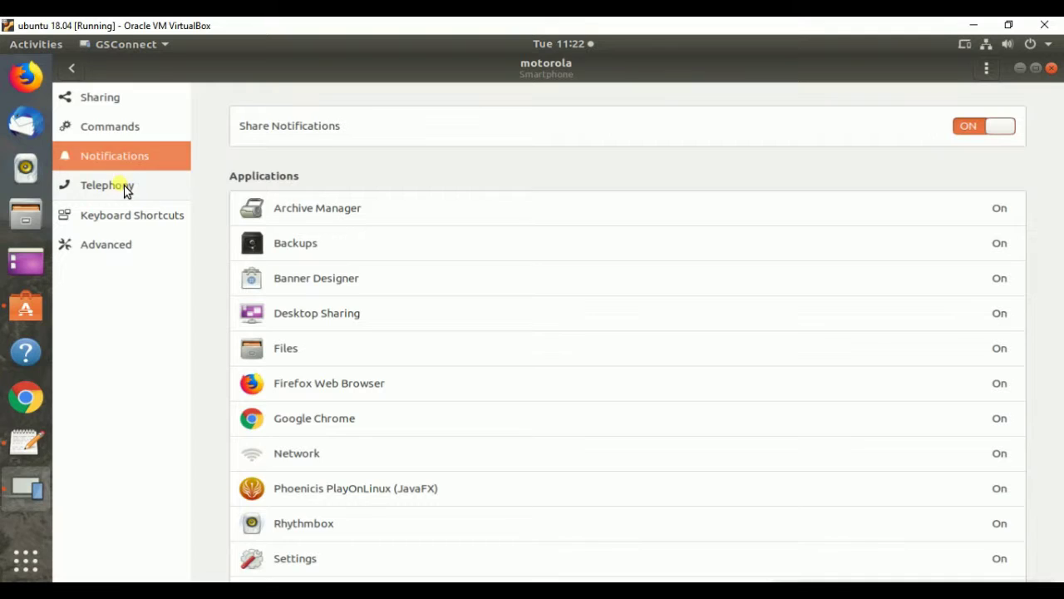
click(124, 187)
click(119, 228)
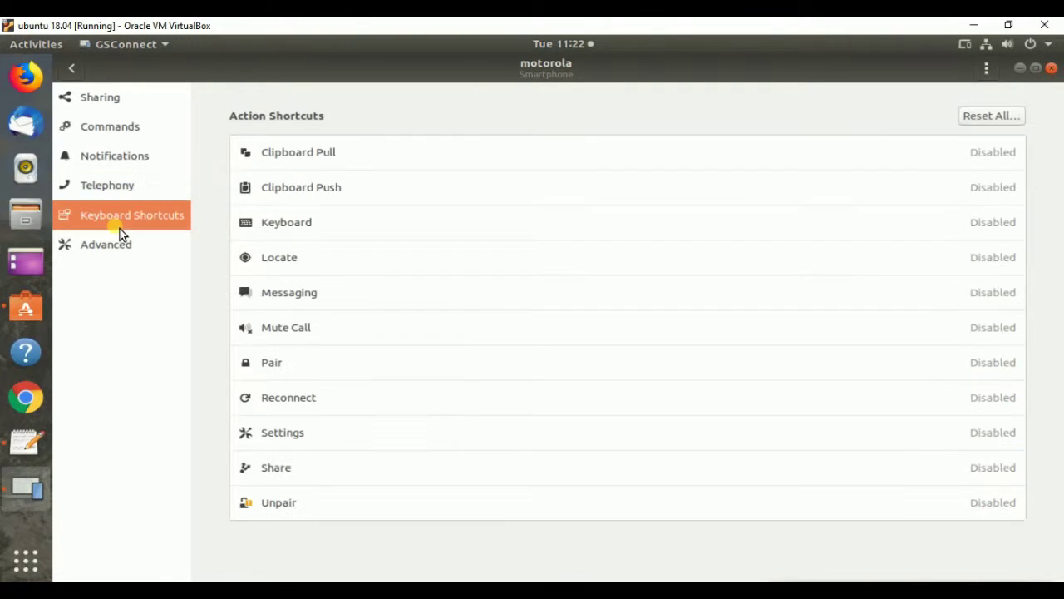
click(126, 254)
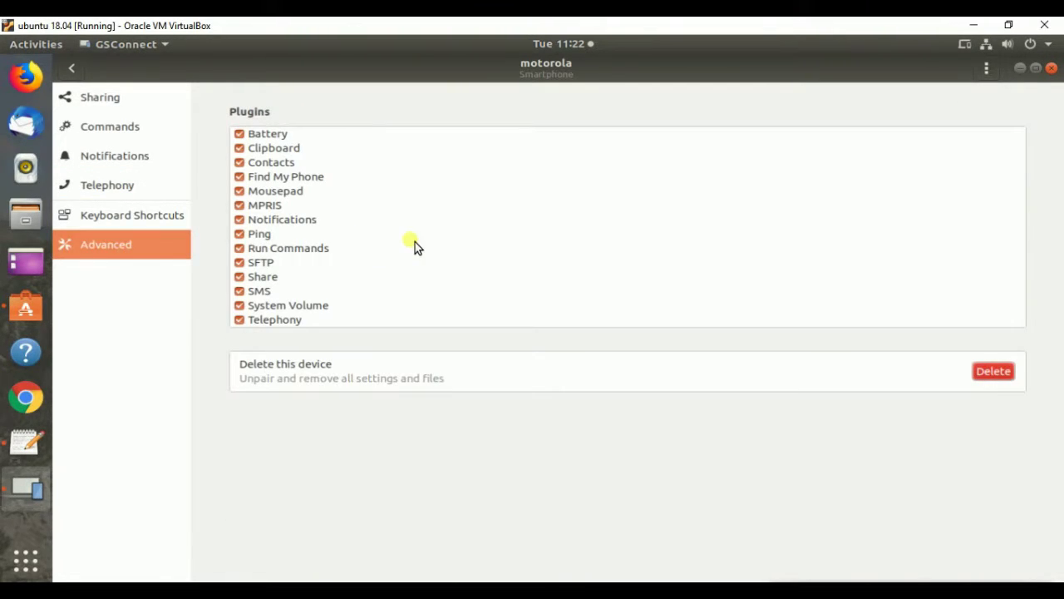